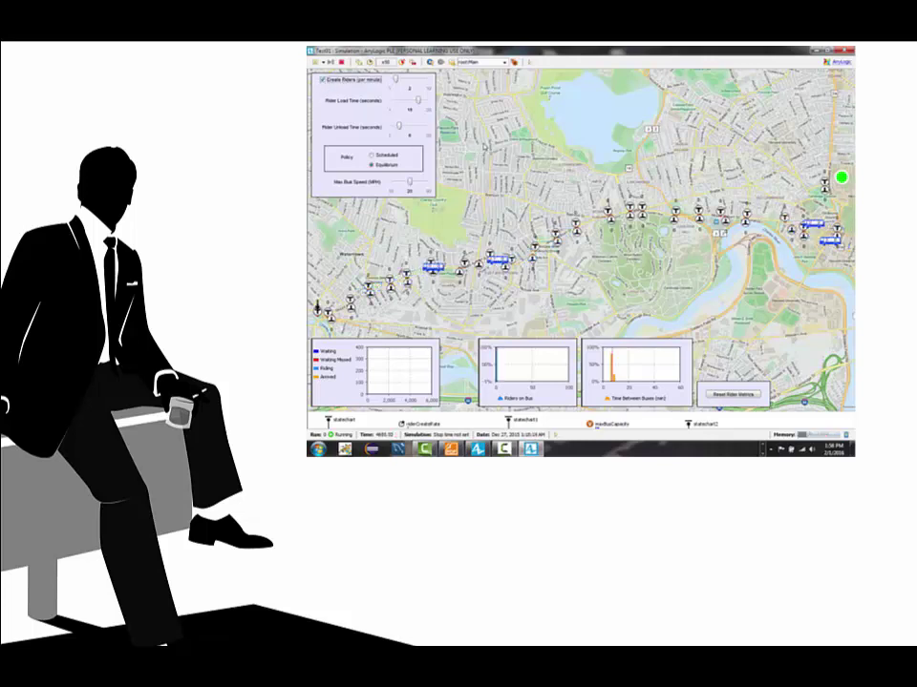
- Advance past the embedded simulation clip to the 'Benefits of Equilibrium' slide
left_click(834, 391)
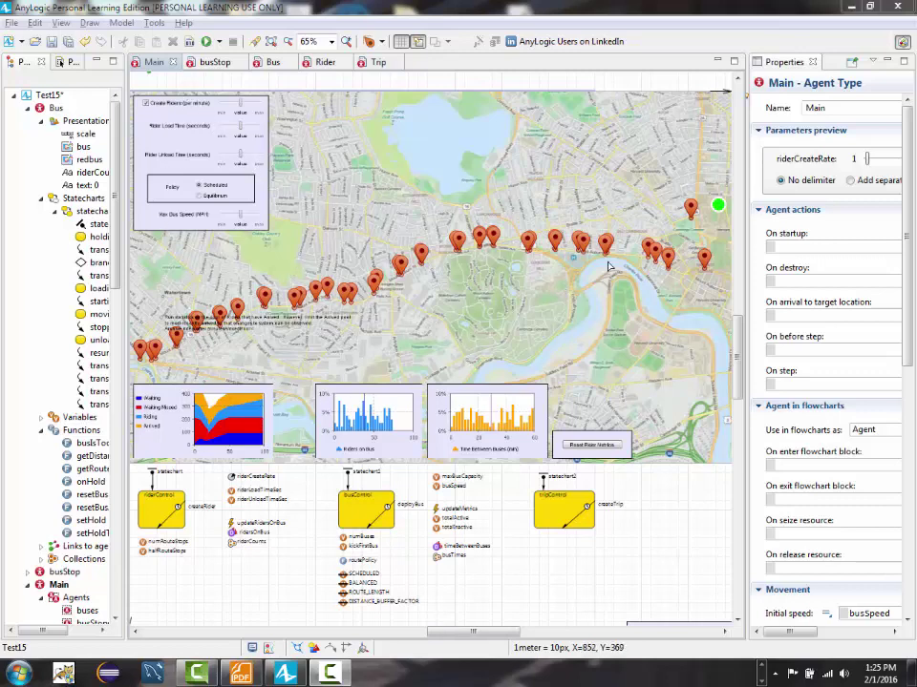
- Inspect the busStop, Bus, Rider and Trip agent diagrams in turn, then return to Main
left_click(205, 62)
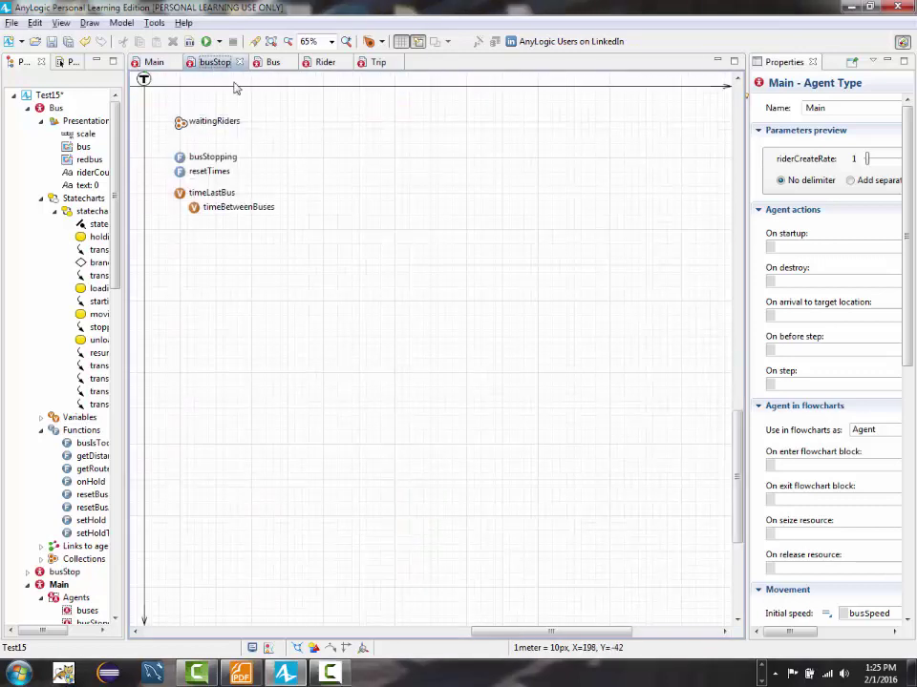
left_click(272, 63)
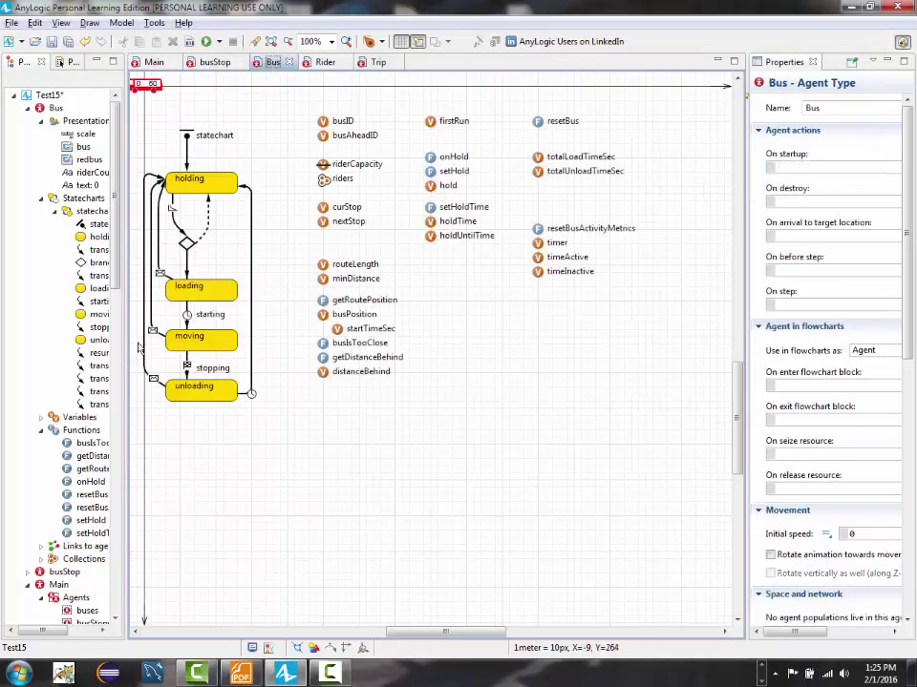
left_click(323, 62)
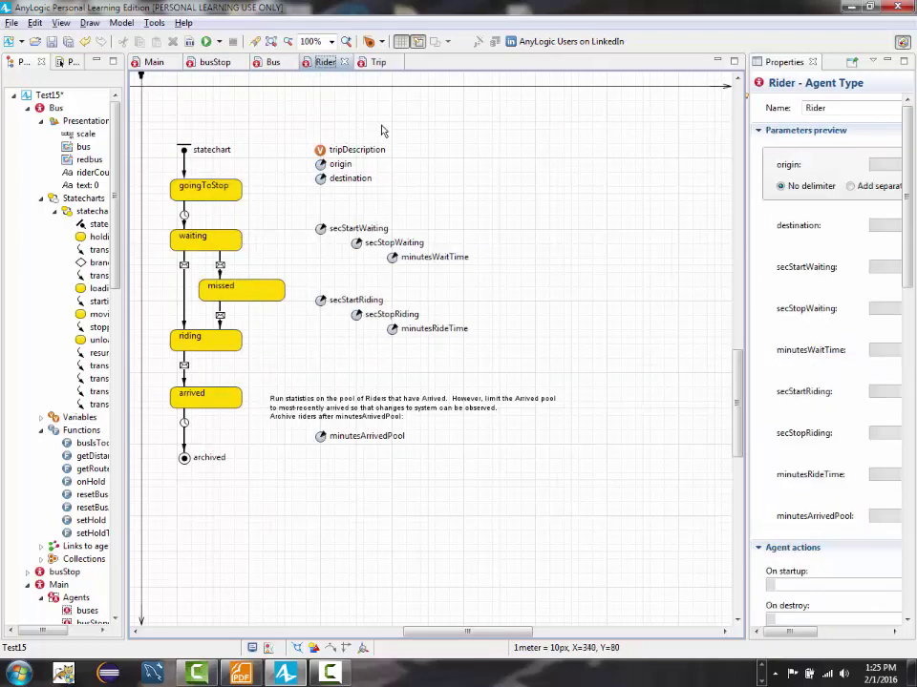
left_click(374, 62)
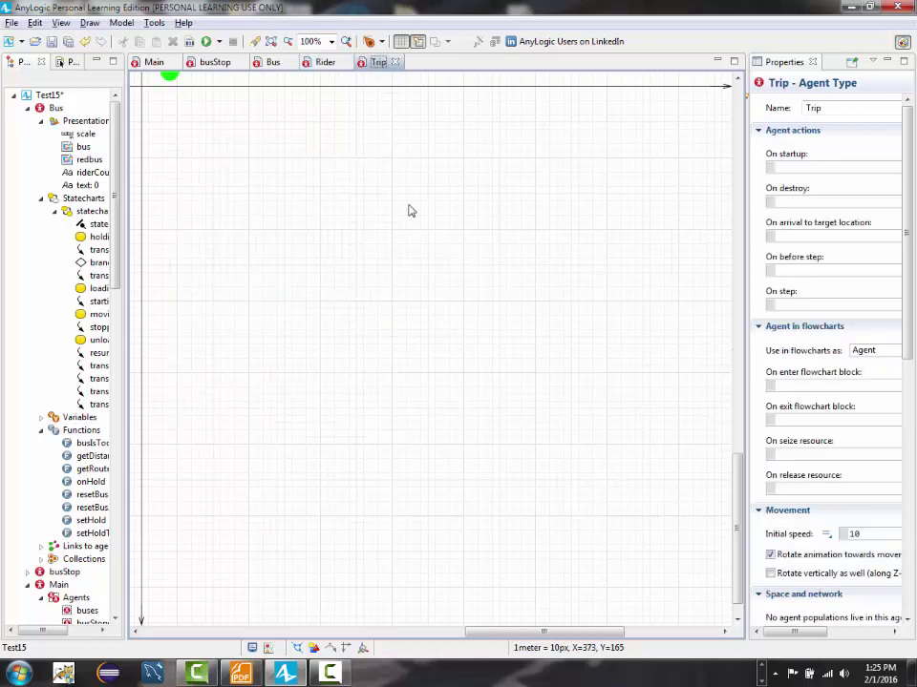
left_click(154, 62)
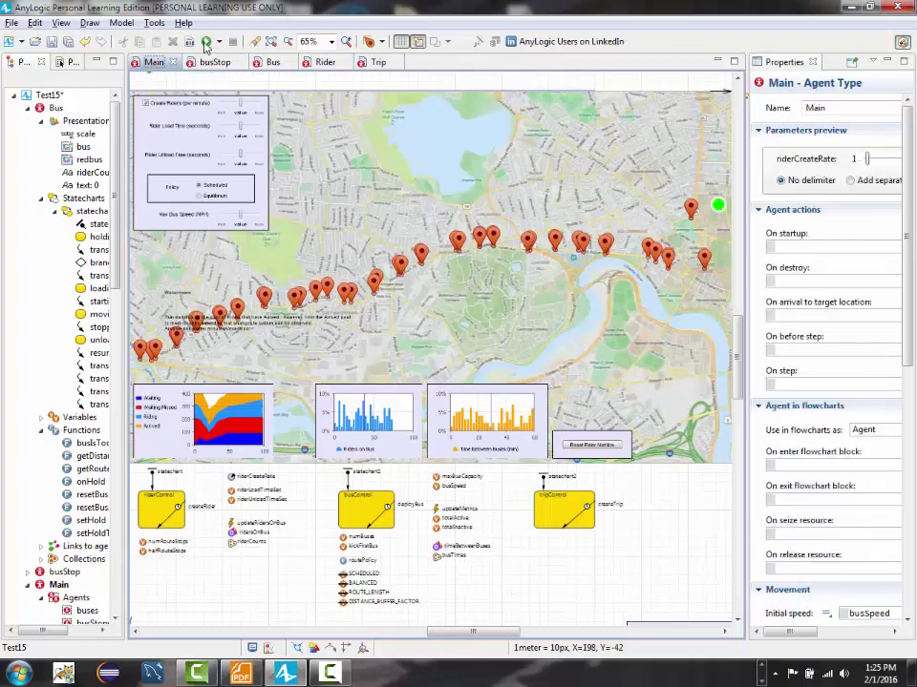
- Launch and run the bus-route model full-screen under Scheduled policy, raising speed to x50
left_click(206, 43)
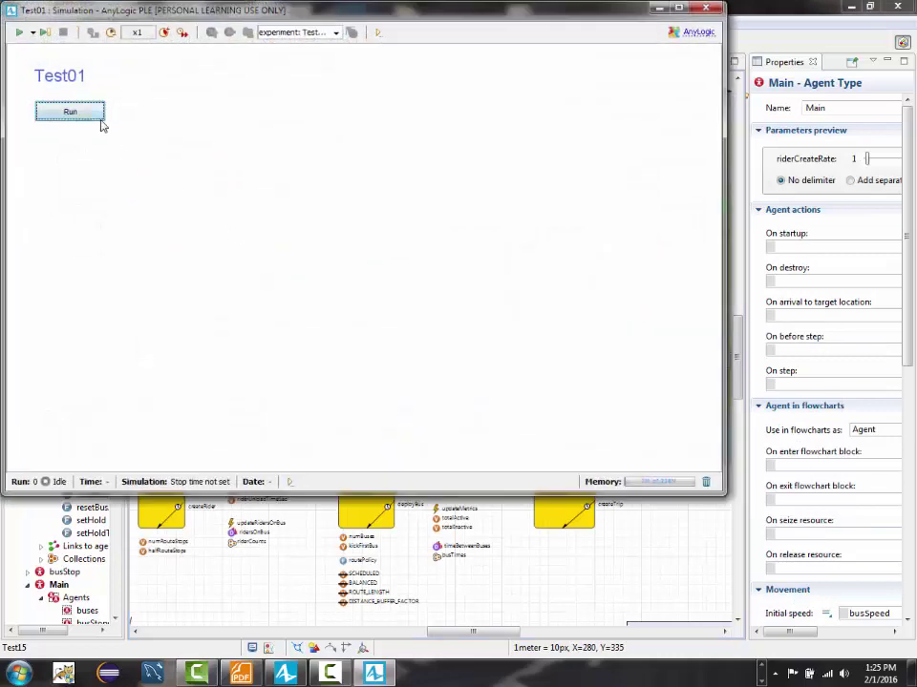
left_click(98, 114)
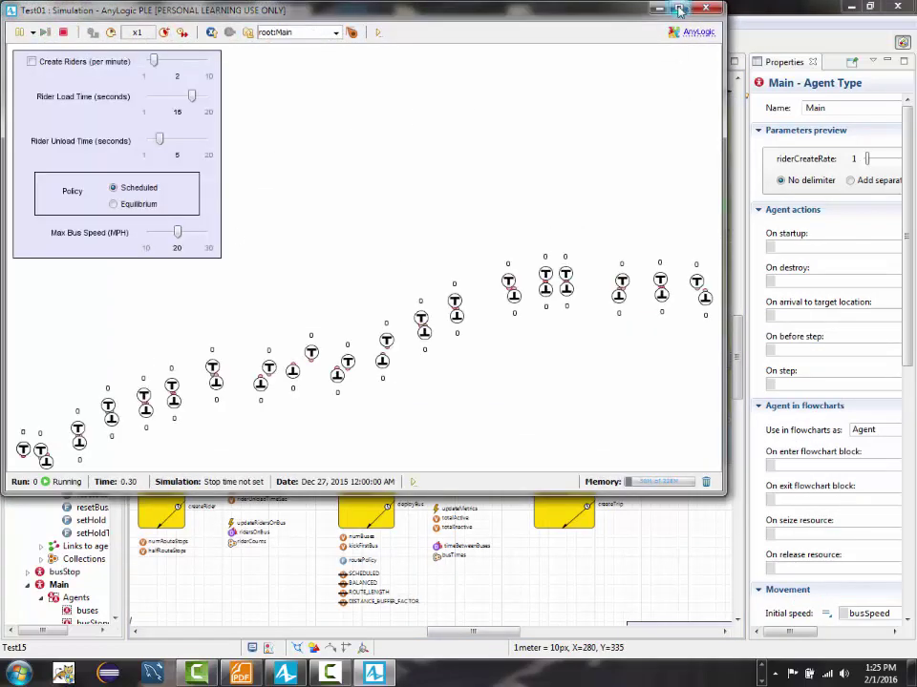
left_click(678, 10)
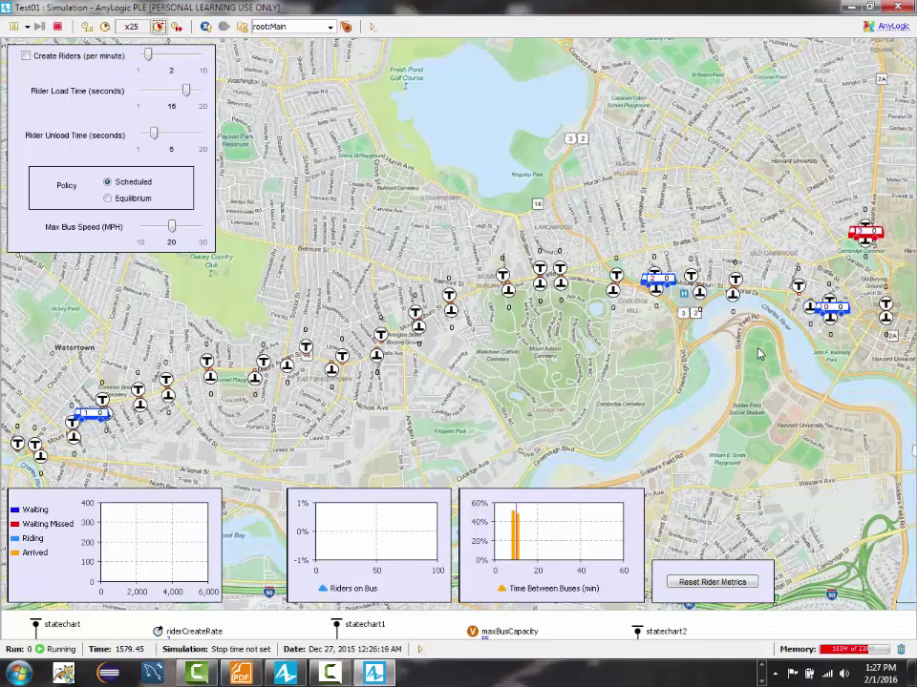
left_click(158, 27)
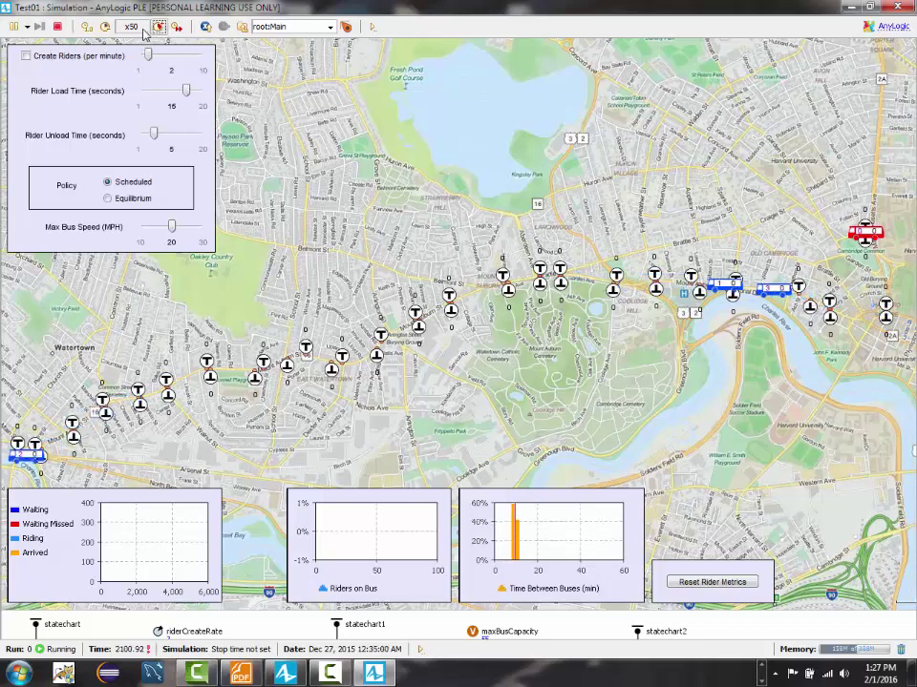
- Enable Create Riders at 2 per minute and speed the simulation up to x100
left_click(26, 57)
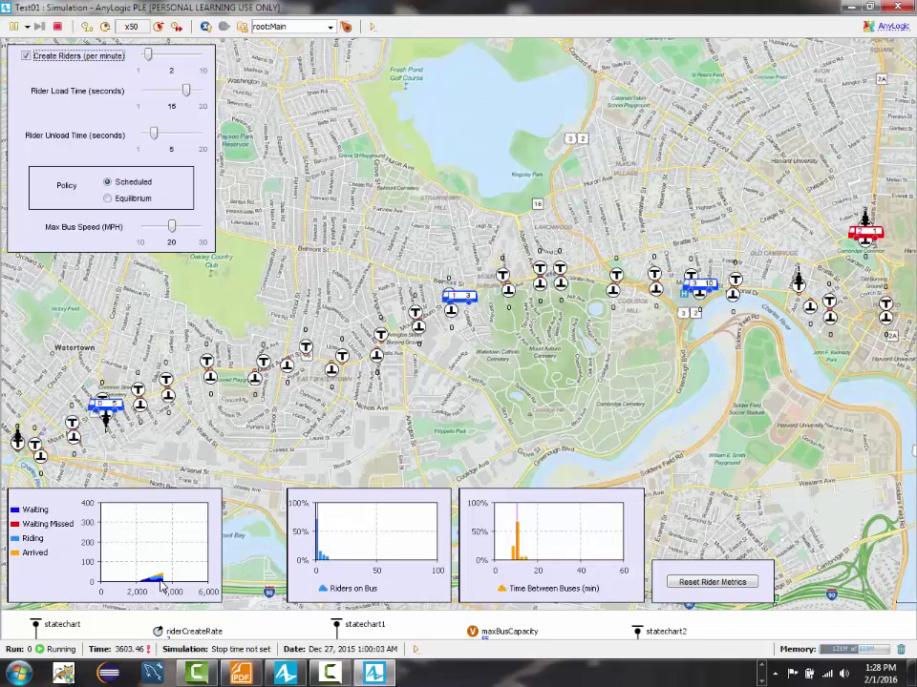
left_click(160, 27)
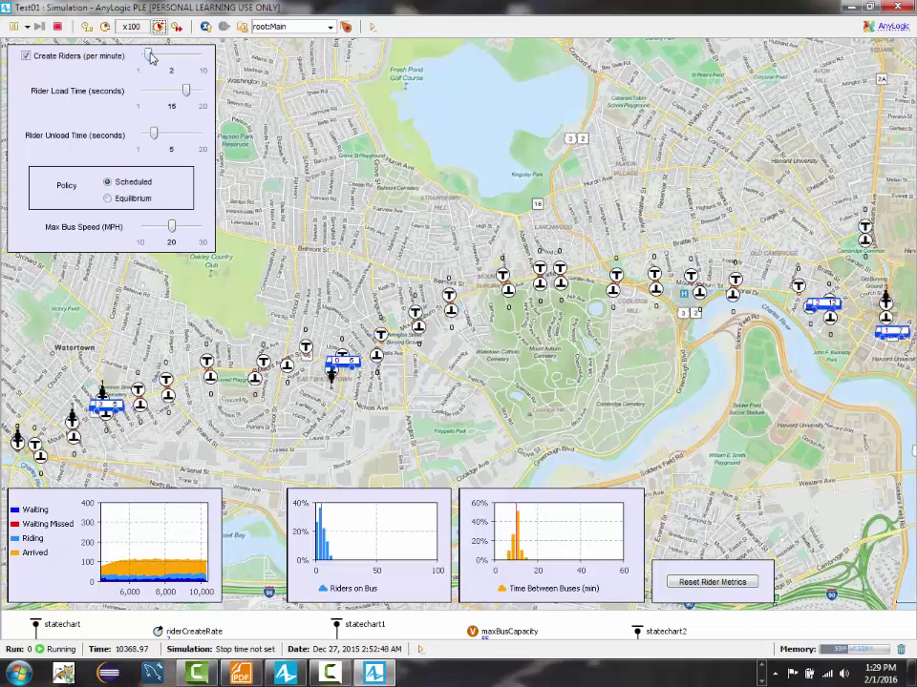
- Raise the Create Riders slider from 2 to 4 riders per minute while the model runs
left_click_drag(155, 55, 166, 56)
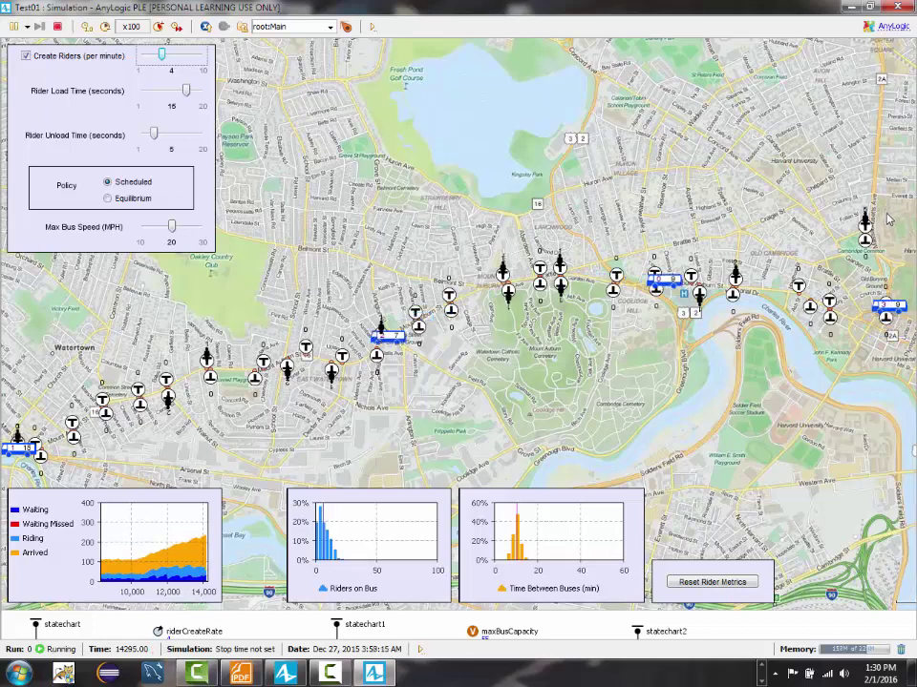
left_click(892, 220)
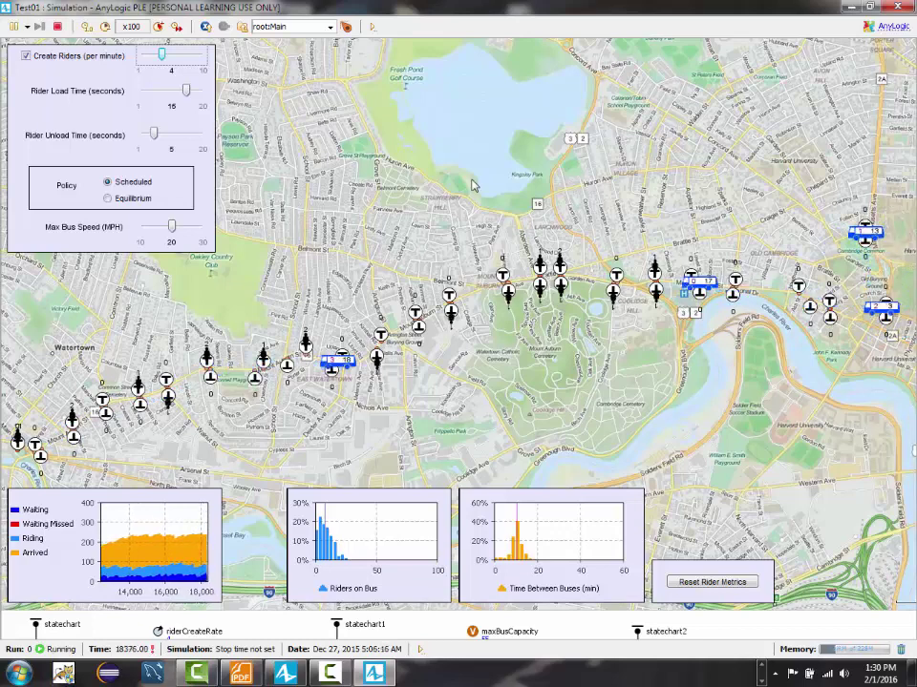
- Change the simulation speed to x250, back to x100, then to x250 again
left_click(159, 27)
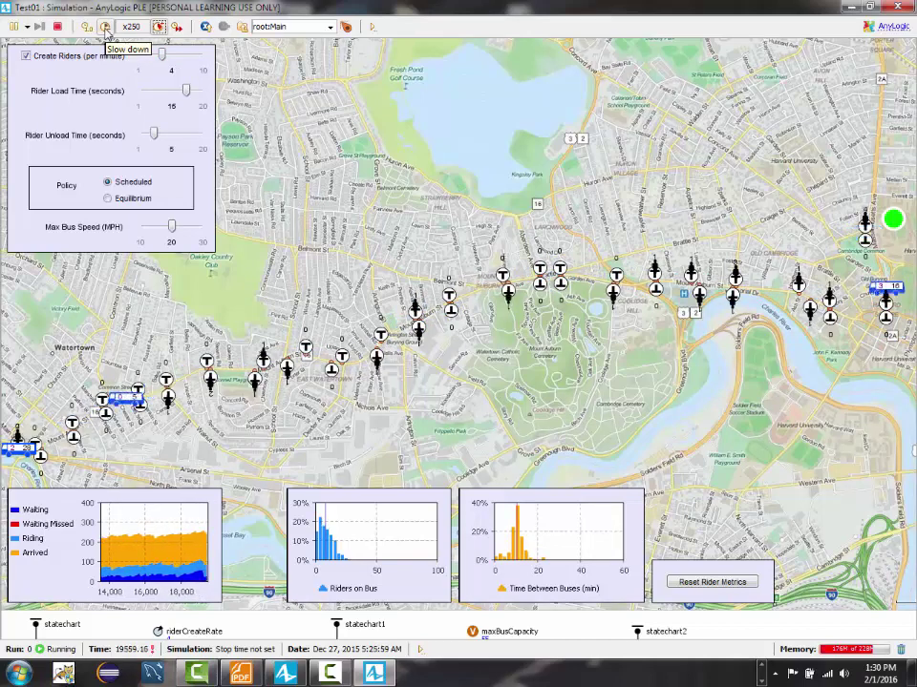
left_click(105, 27)
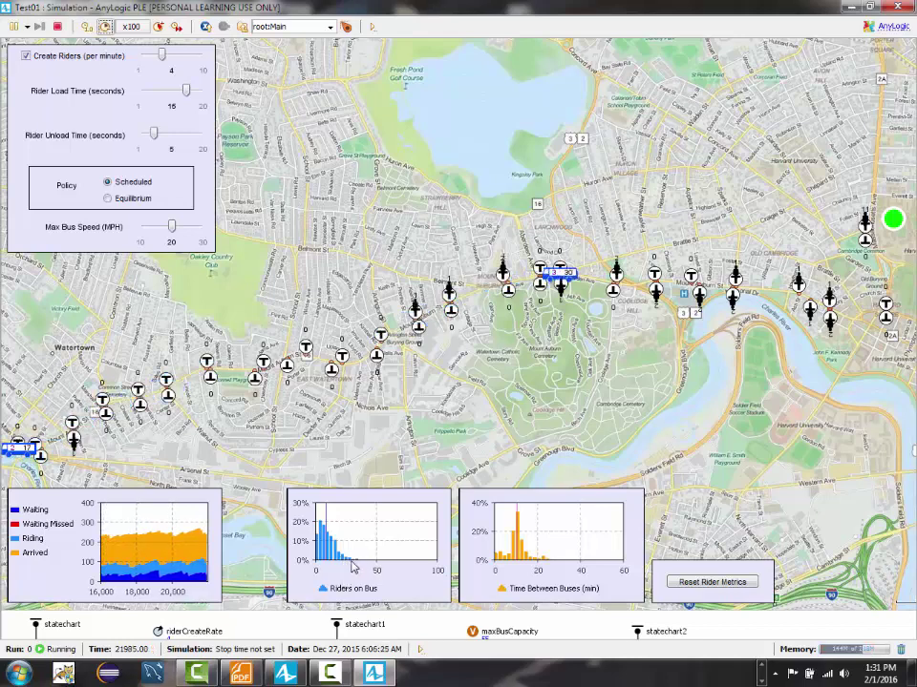
left_click(160, 27)
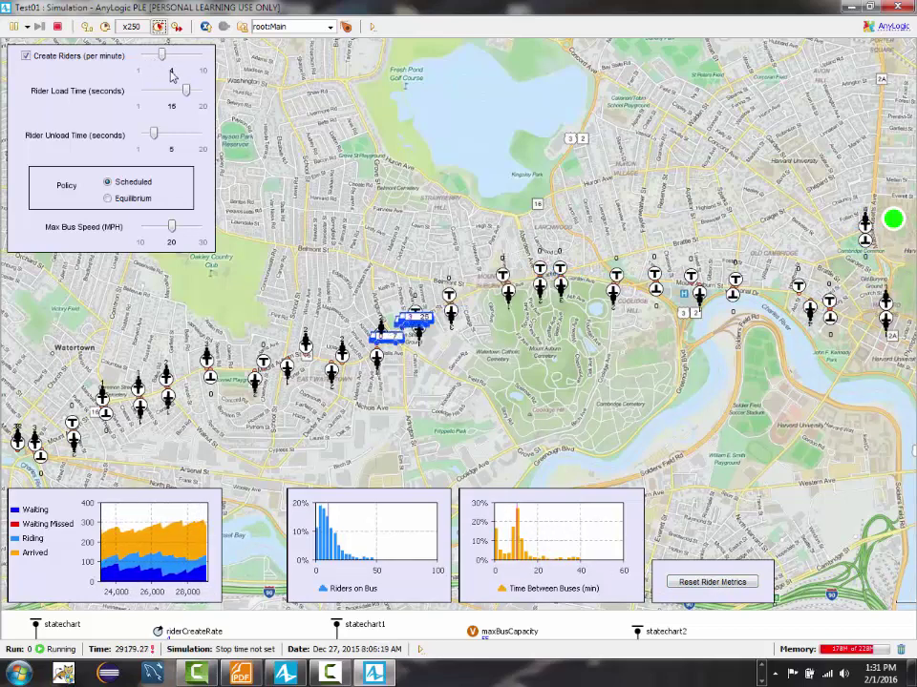
- Reset the rider metrics so the Riders on Bus and Time Between Buses histograms restart
left_click(691, 584)
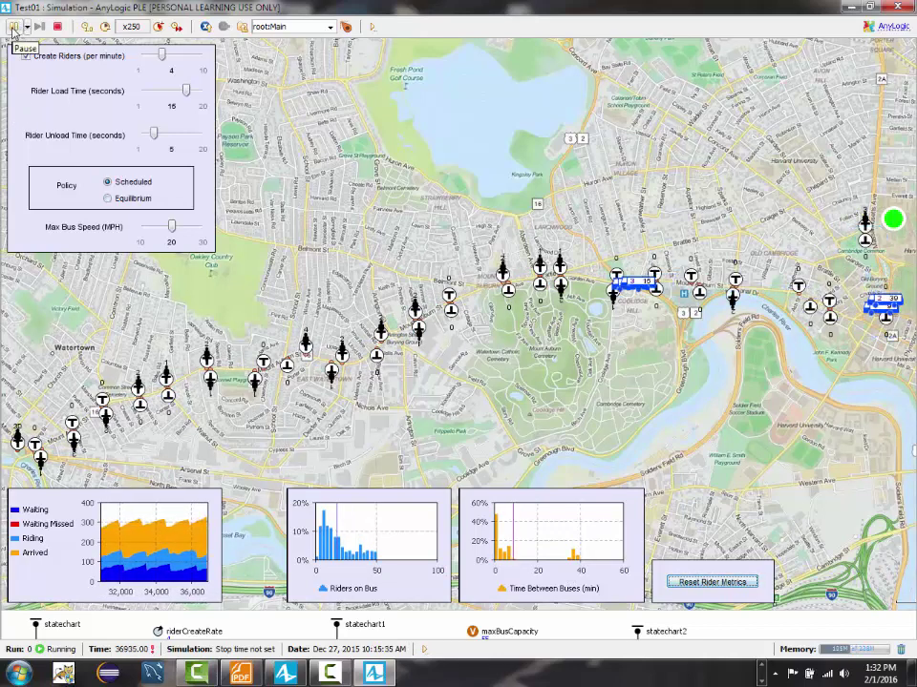
- Pause the Scheduled-policy run at model time 36985
left_click(13, 29)
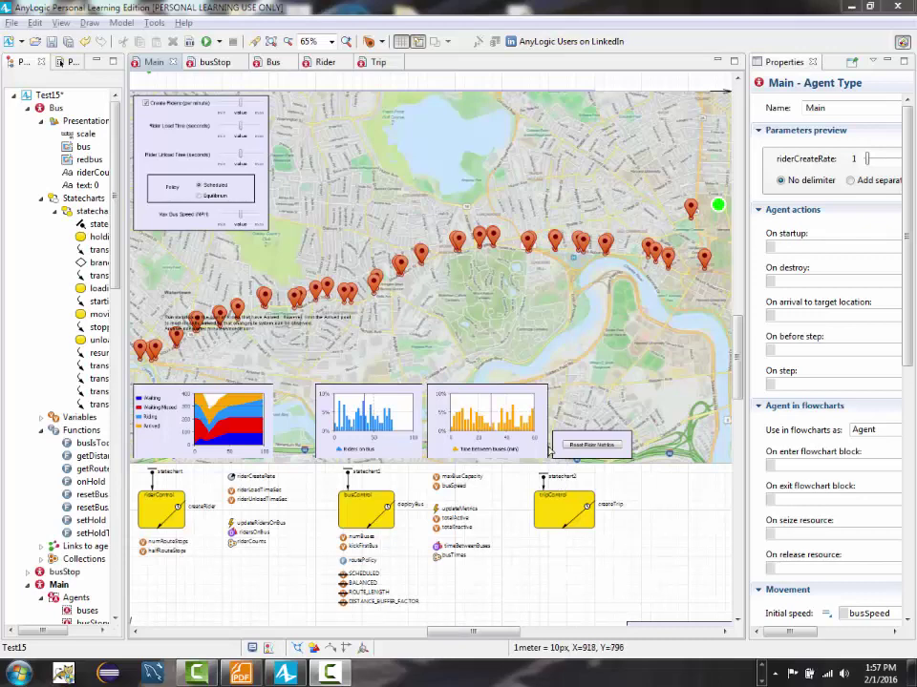
- Launch a fresh Test01 simulation run, maximize its window, and pause it at model time 2.59
left_click(205, 41)
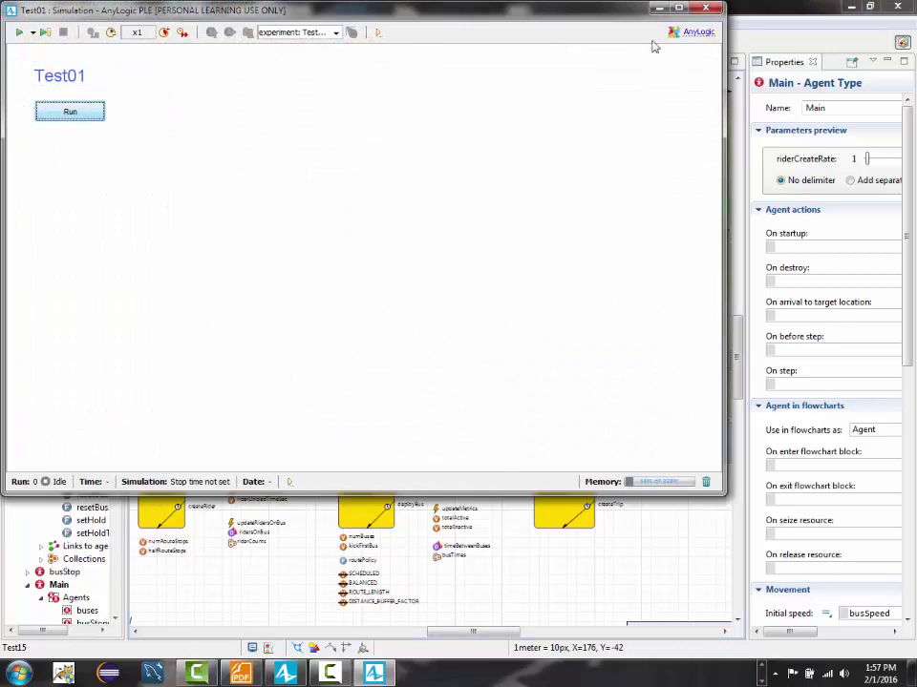
key("Return")
left_click(678, 8)
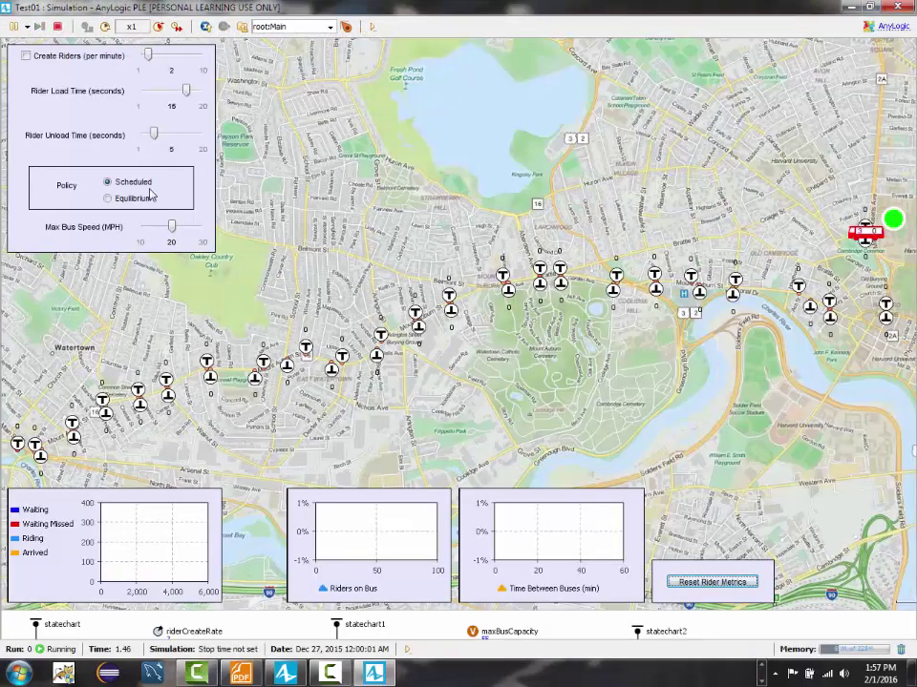
left_click(13, 27)
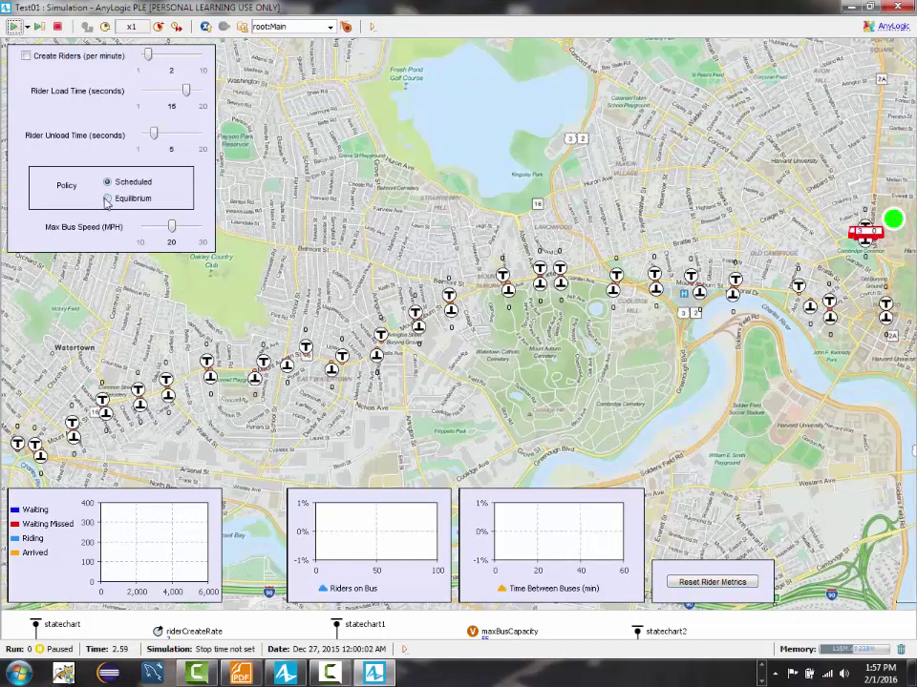
- Choose Equilibrium in the Policy group of the paused Test01 run
left_click(107, 198)
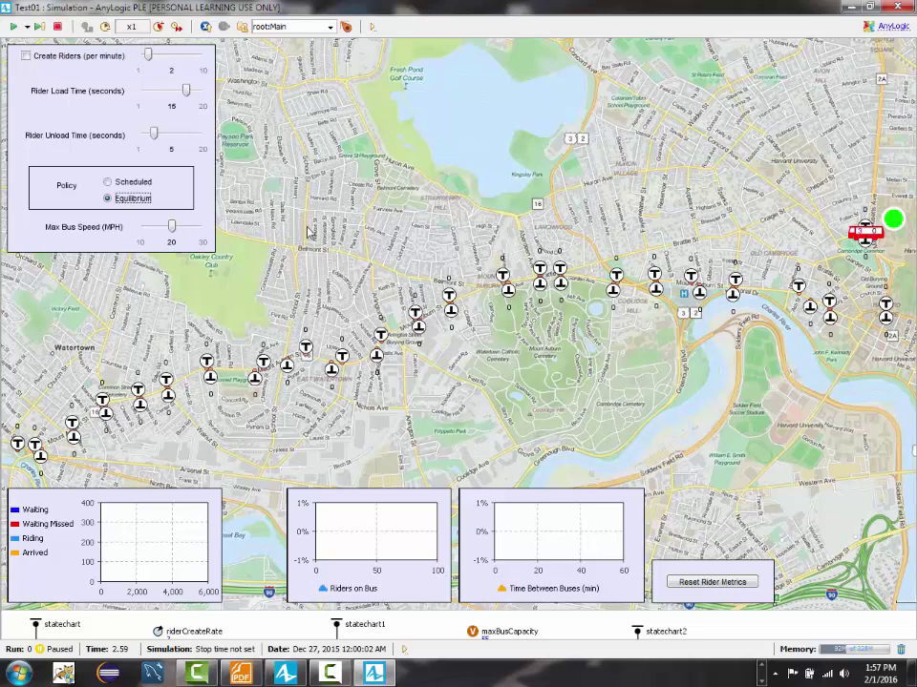
- Resume the Equilibrium run, speed it up to x100, then settle it at x50
left_click(15, 27)
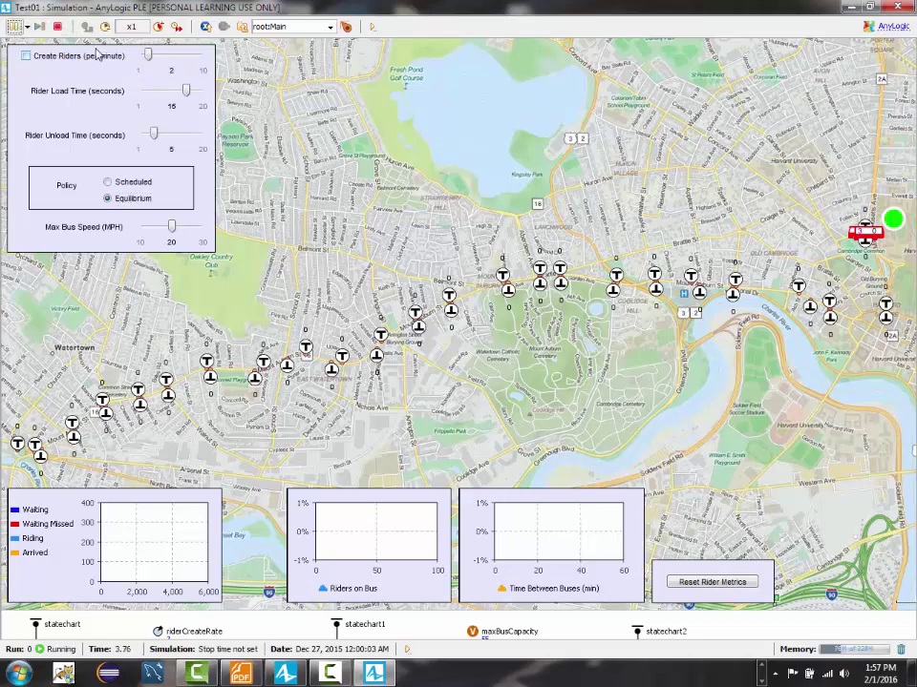
left_click(160, 27)
left_click(160, 27)
left_click(159, 27)
left_click(160, 27)
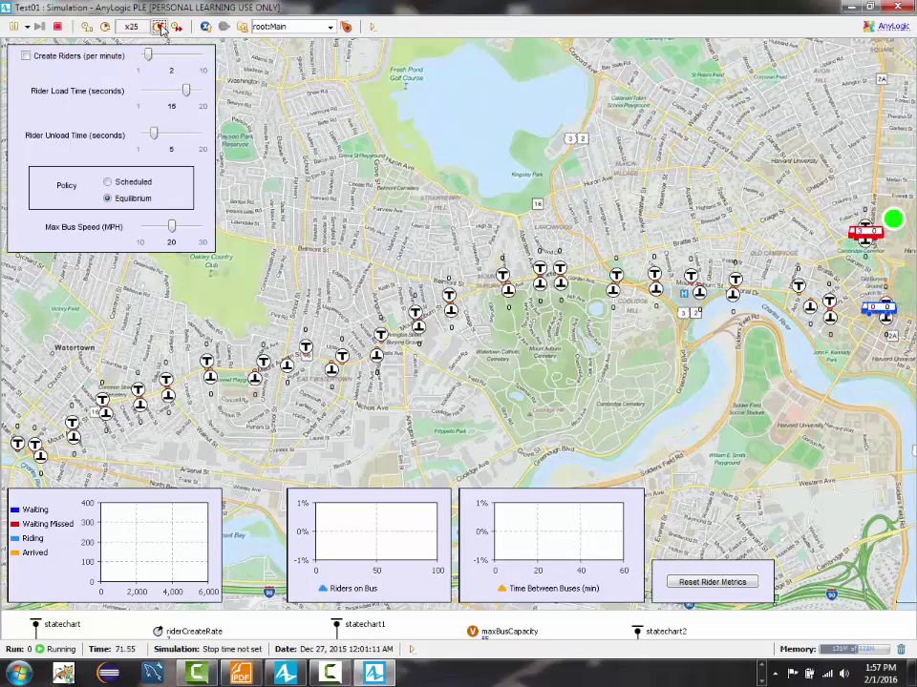
left_click(160, 27)
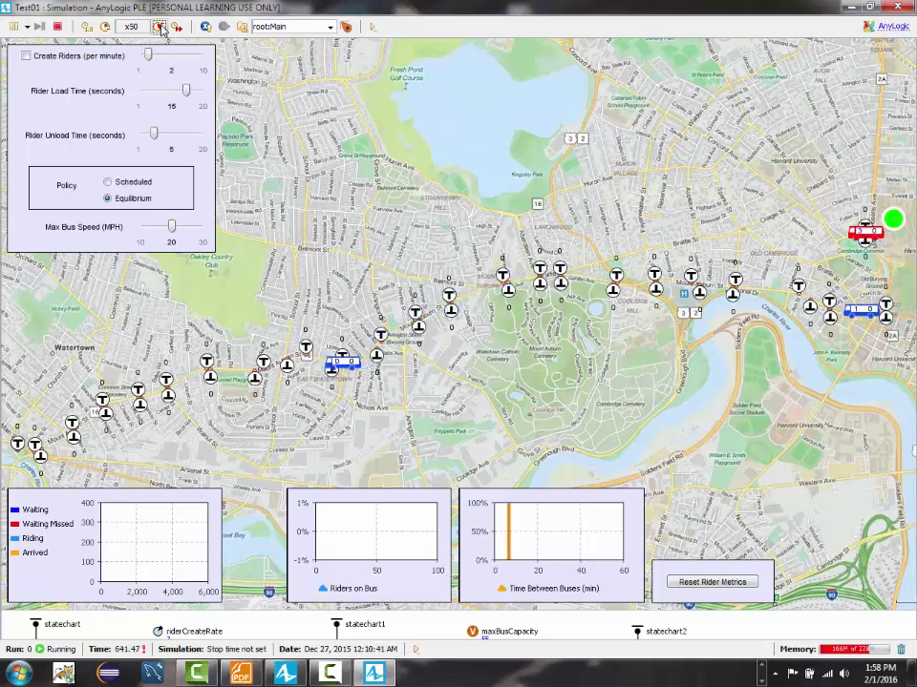
left_click(159, 26)
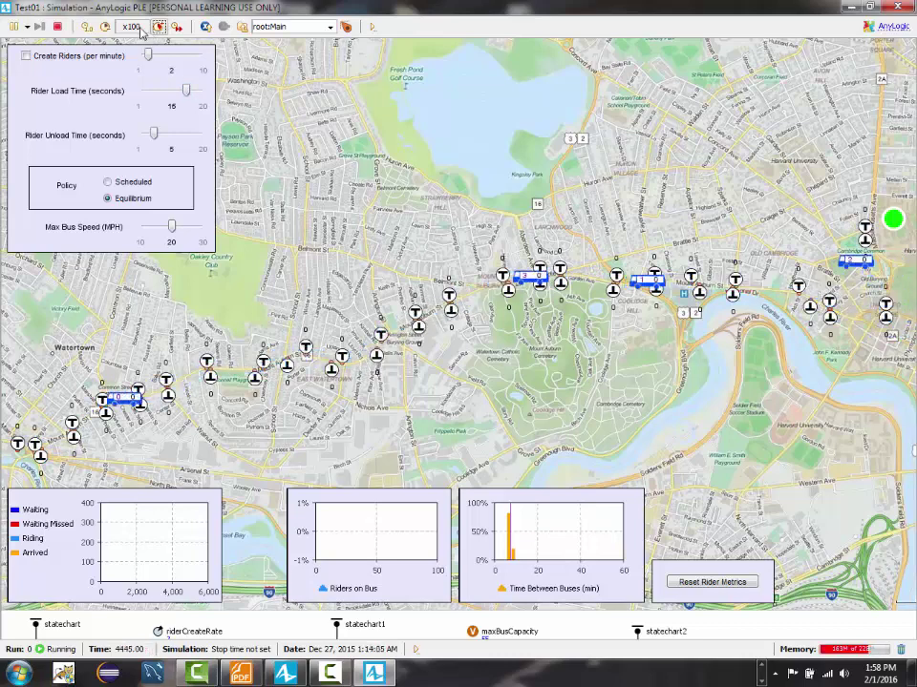
left_click(105, 28)
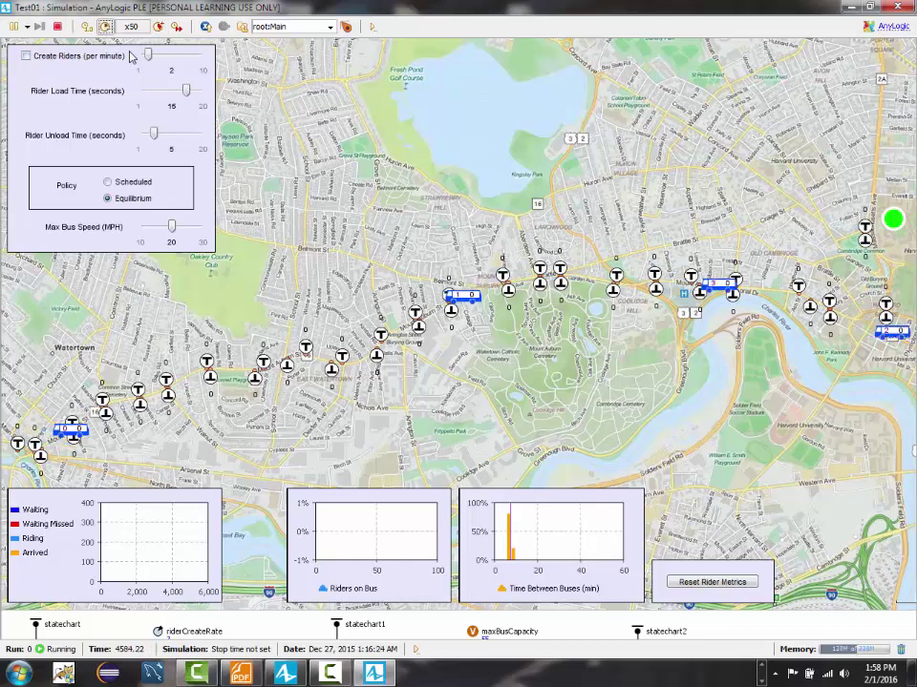
- Turn on rider creation along the route, run briefly at x250, then settle at x100
left_click(62, 58)
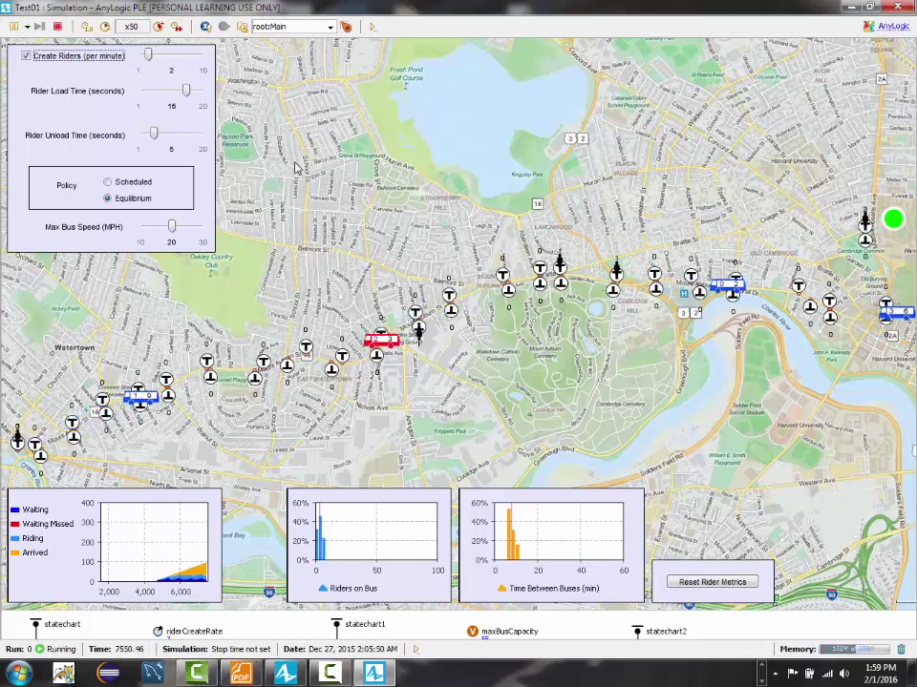
left_click(160, 26)
left_click(160, 27)
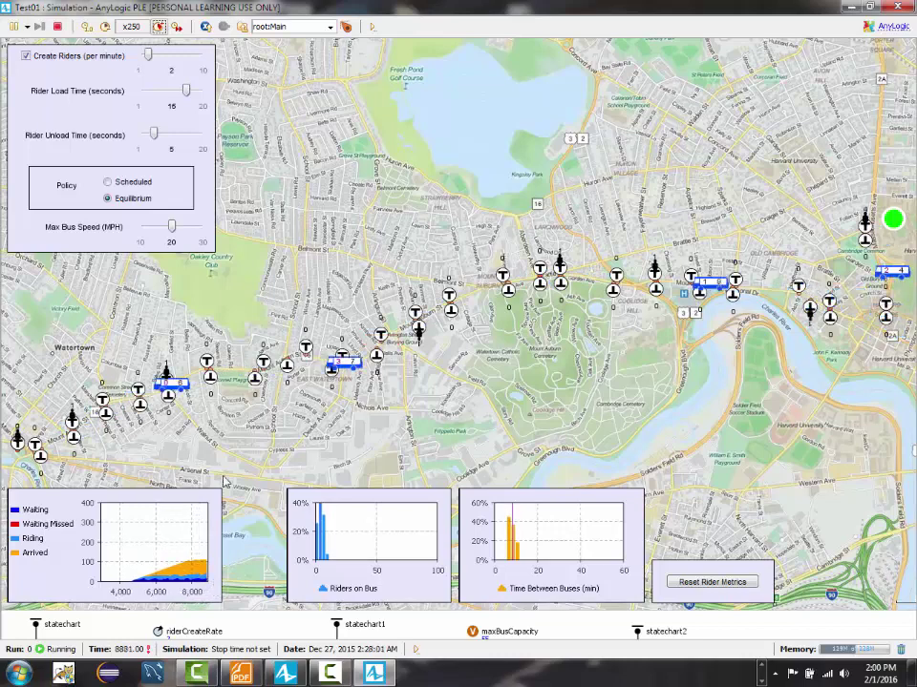
left_click(105, 28)
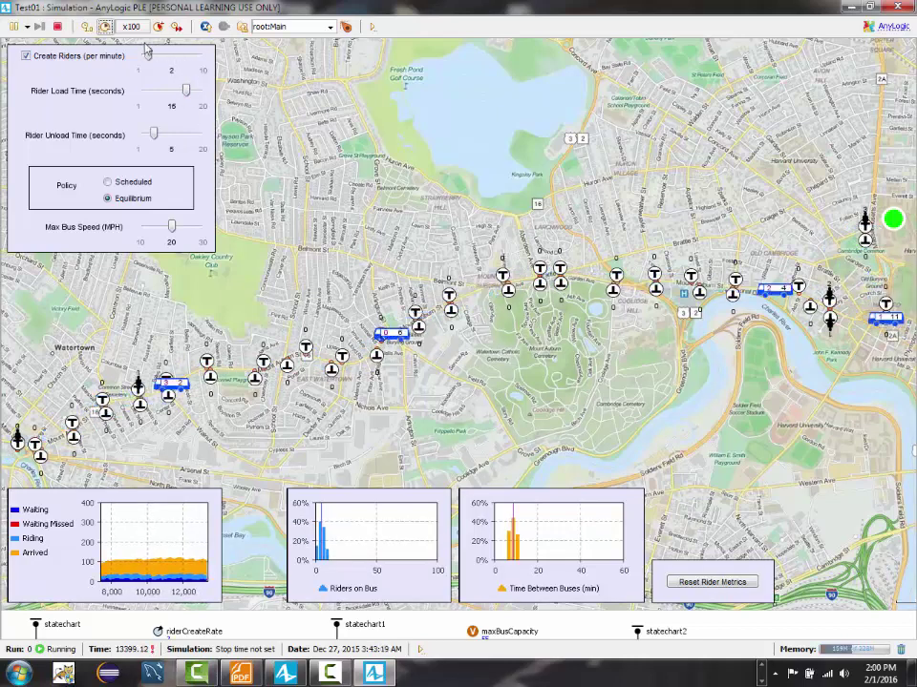
- Drop playback to x50 and raise Create Riders from 2 to 4 per minute
left_click(106, 27)
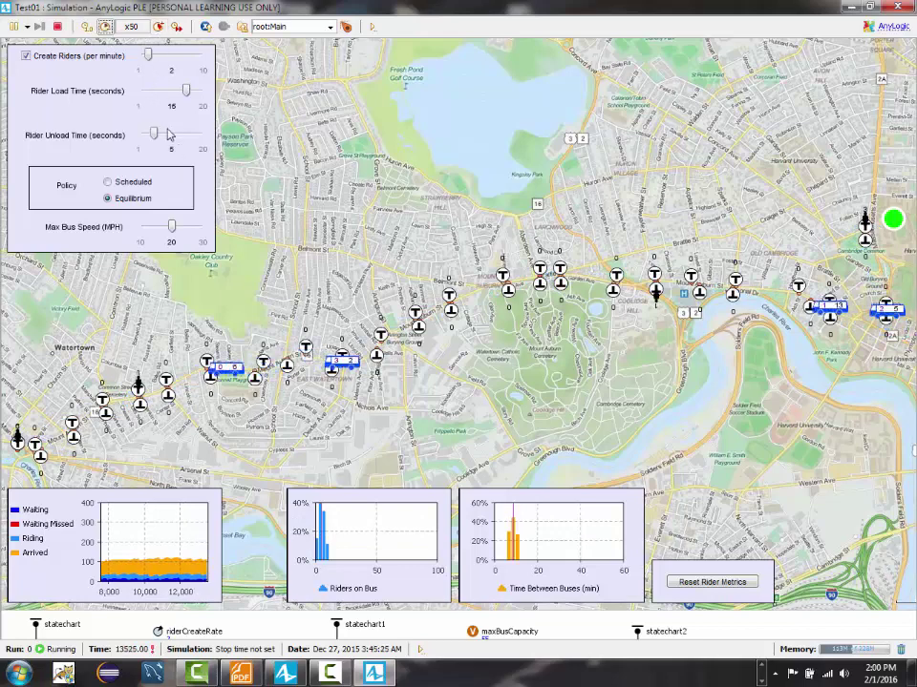
left_click_drag(149, 55, 163, 57)
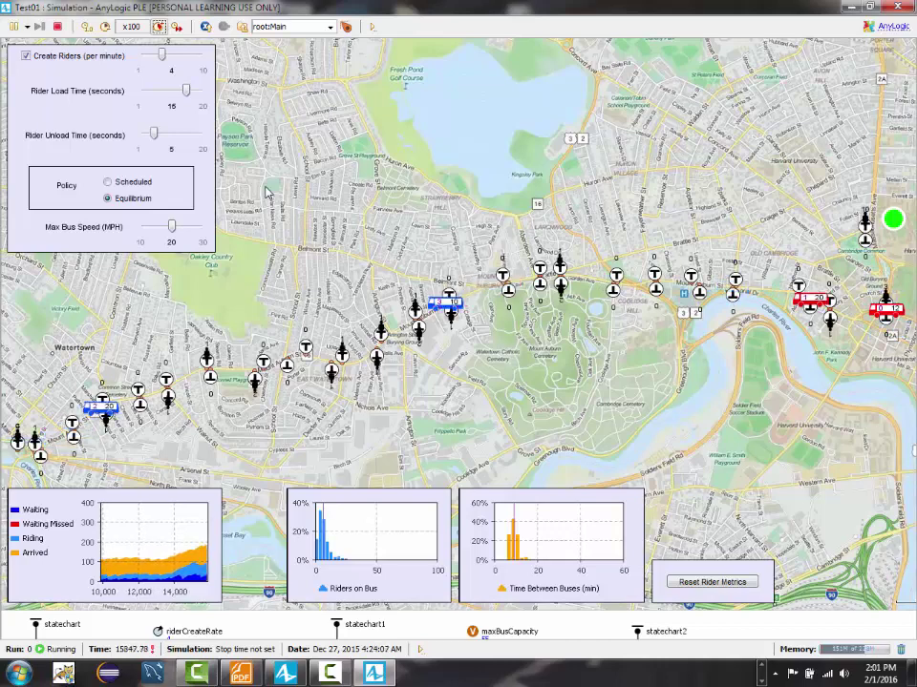
- Run the simulation ahead at x250, then bring playback back down to x50
left_click(159, 27)
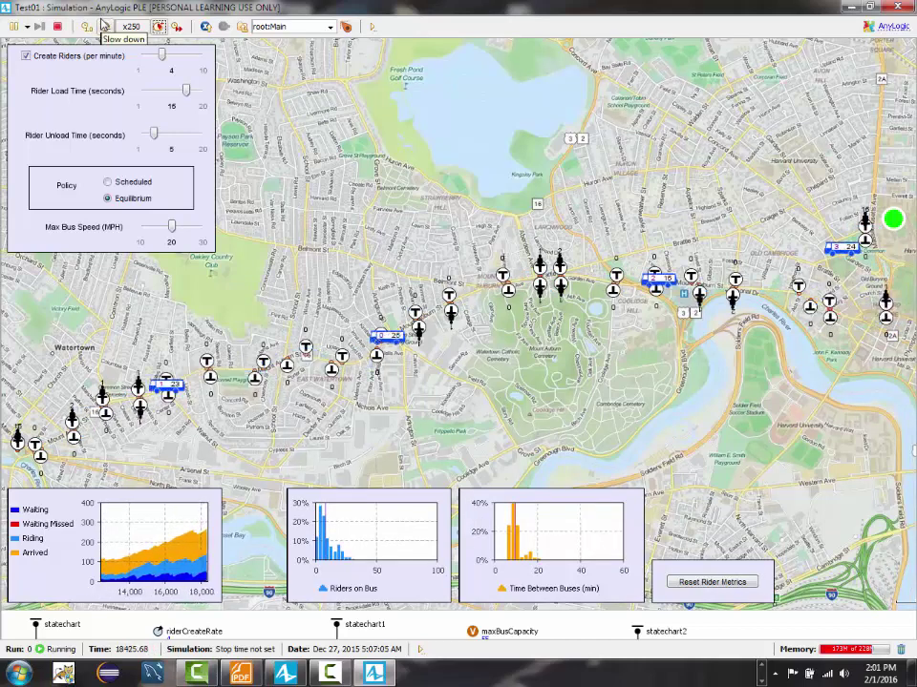
left_click(106, 27)
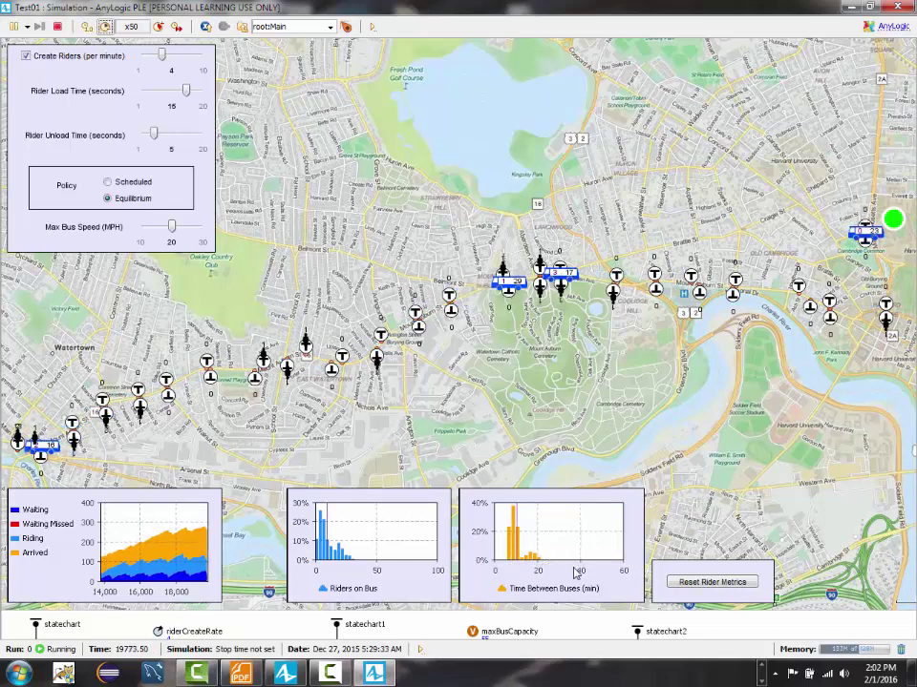
- Reset the rider metrics histograms and run the Equilibrium simulation at x250
left_click(696, 583)
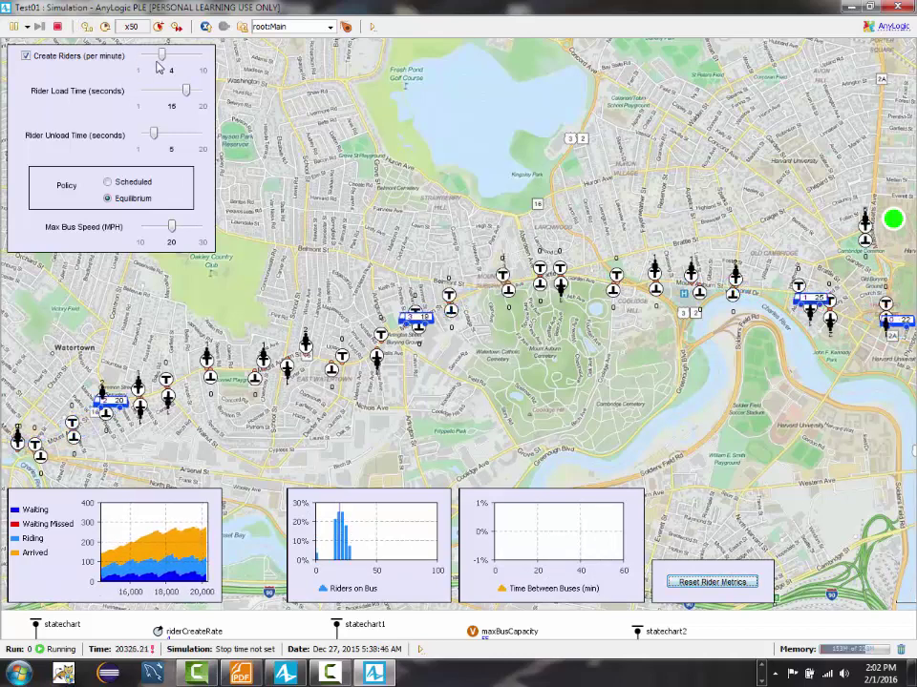
left_click(159, 27)
left_click(158, 26)
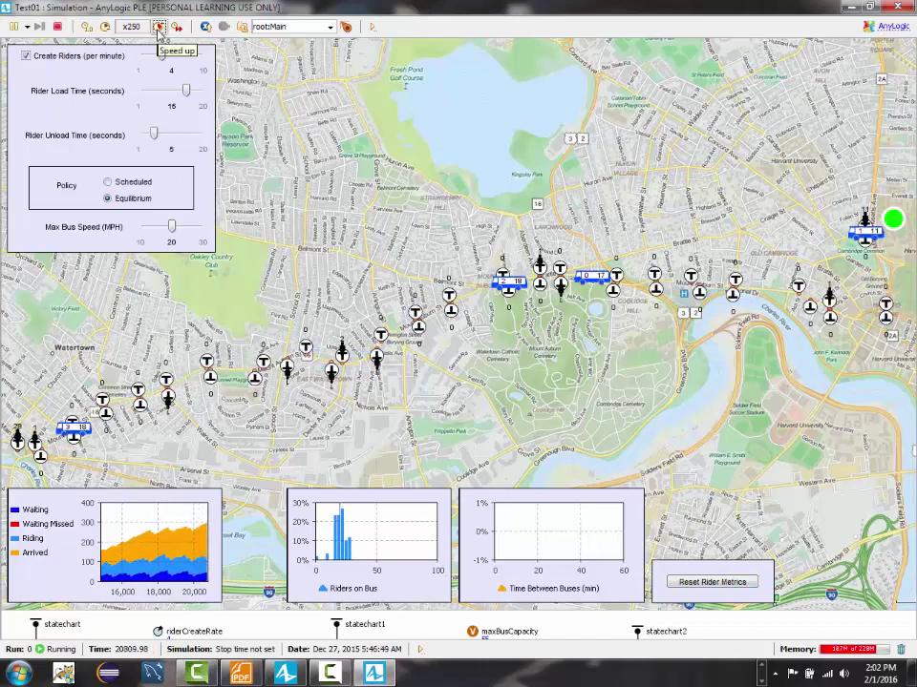